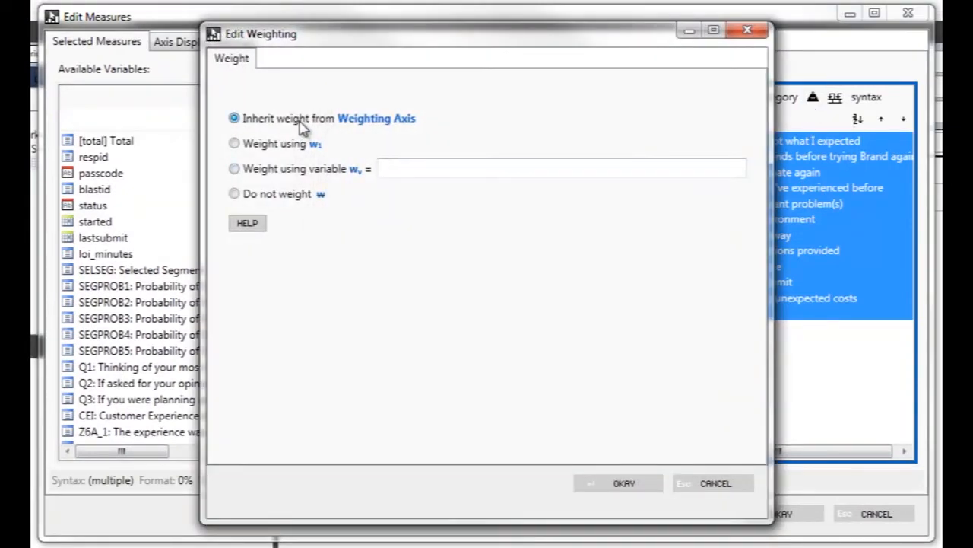
- Apply weight inheritance from the Weighting Axis to the selected measures and add a weighting axis to the columns
{"action": "left_click", "coordinate": [618, 490]}
{"action": "left_click", "coordinate": [766, 514]}
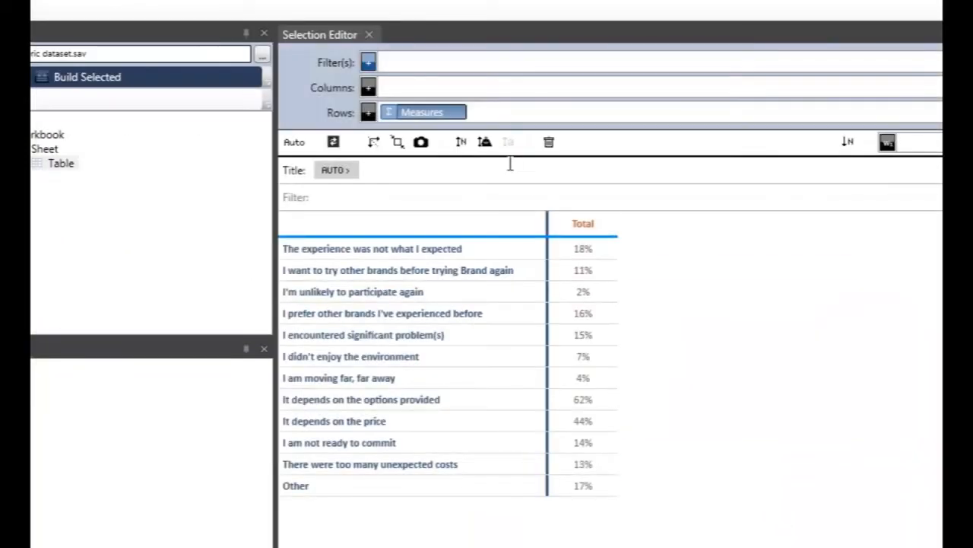
{"action": "left_click", "coordinate": [485, 144]}
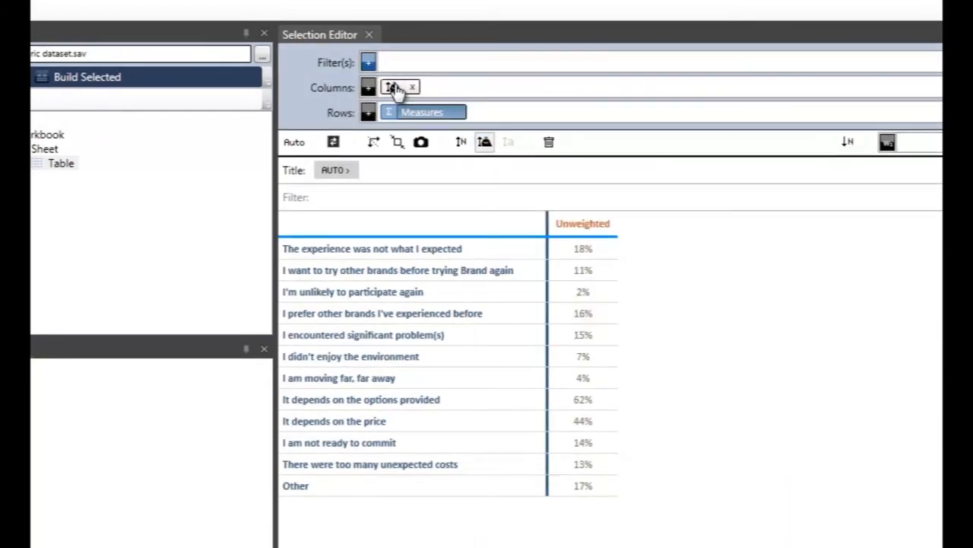
- Add the [wts] Final Weight variable to the column weighting axis below Unweighted
{"action": "double_click", "coordinate": [394, 89]}
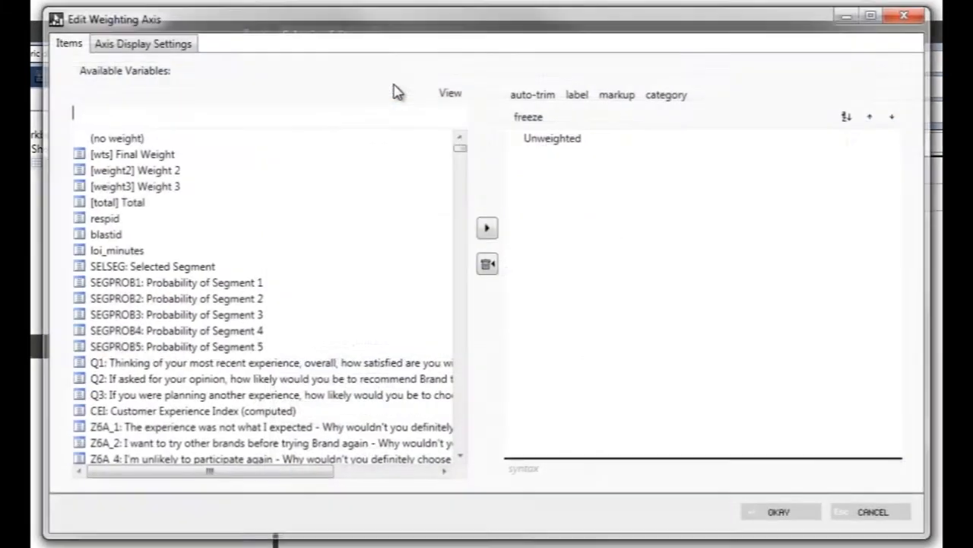
{"action": "left_click", "coordinate": [156, 154]}
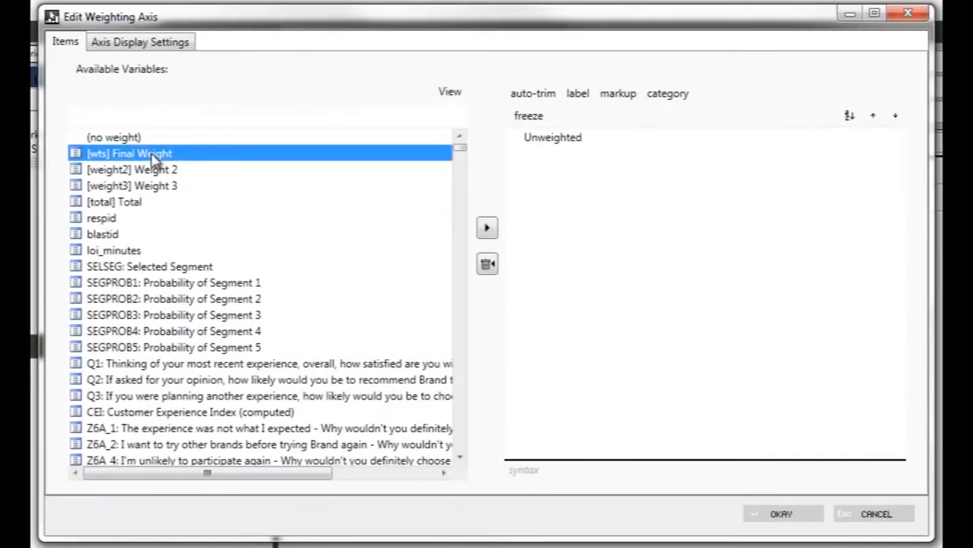
{"action": "left_click", "coordinate": [486, 229]}
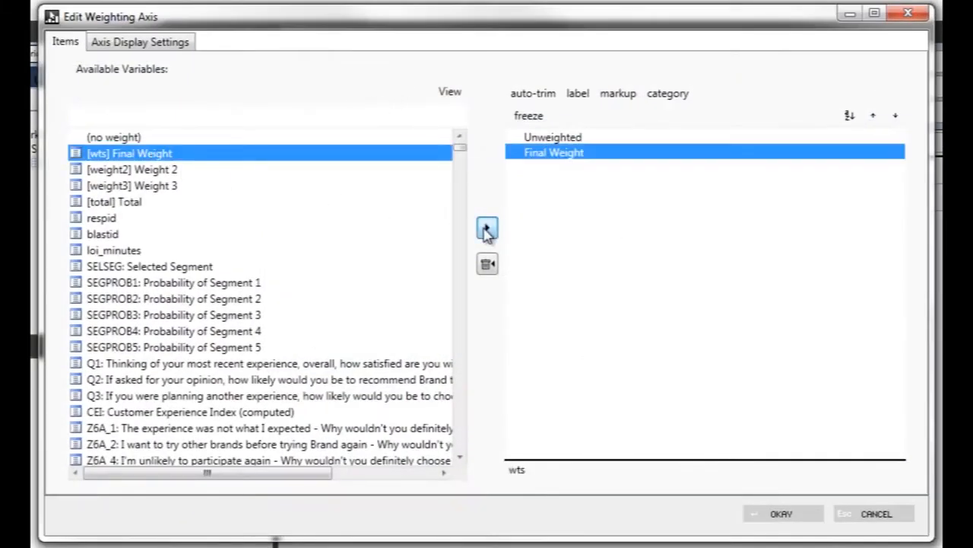
{"action": "left_click", "coordinate": [555, 138]}
{"action": "left_click", "coordinate": [563, 156]}
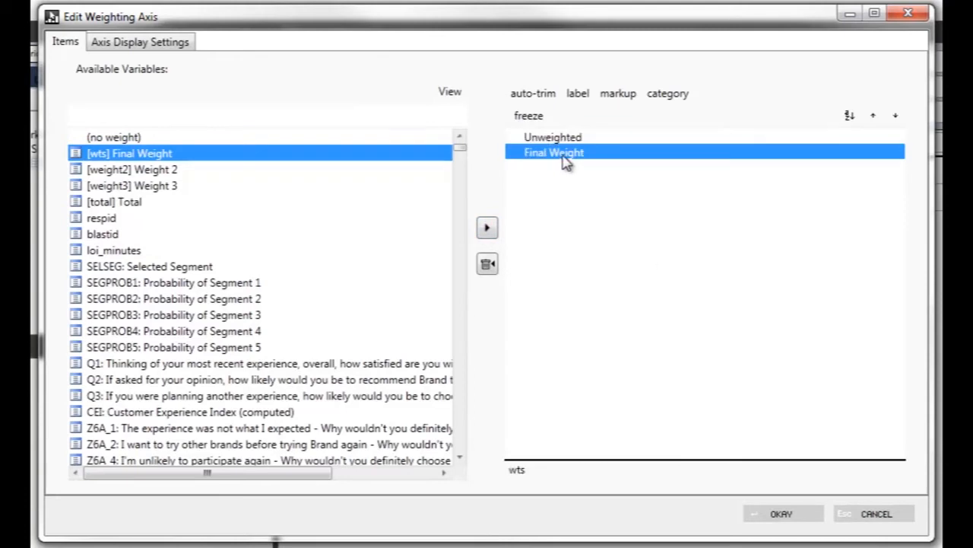
{"action": "left_click", "coordinate": [794, 515]}
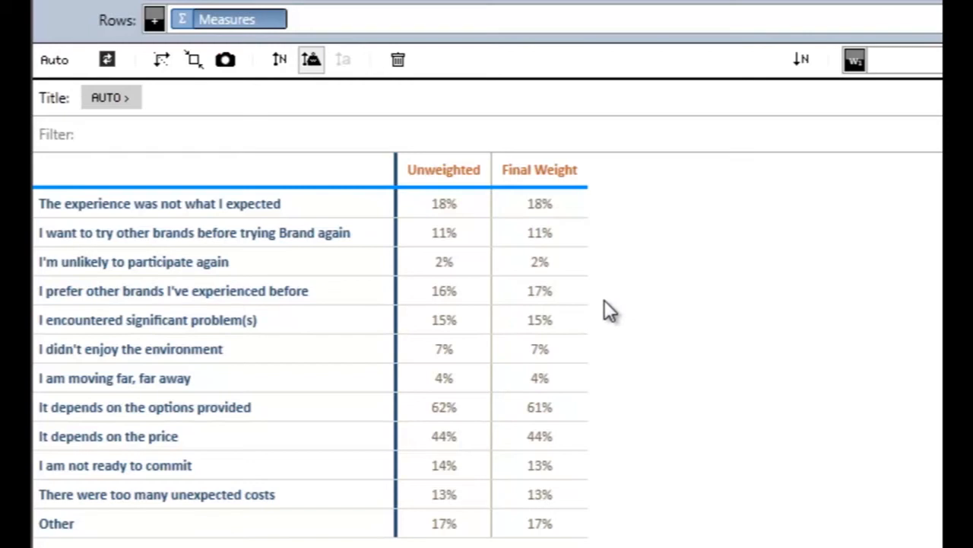
- Add the Weight 2 and Weight 3 variables together to the column weighting axis
{"action": "mouse_move", "coordinate": [580, 291]}
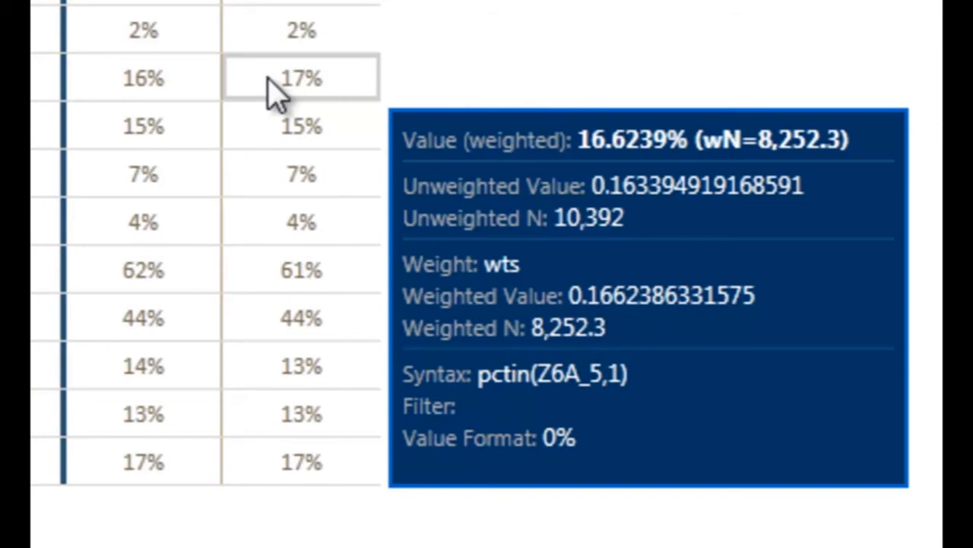
{"action": "mouse_move", "coordinate": [210, 83]}
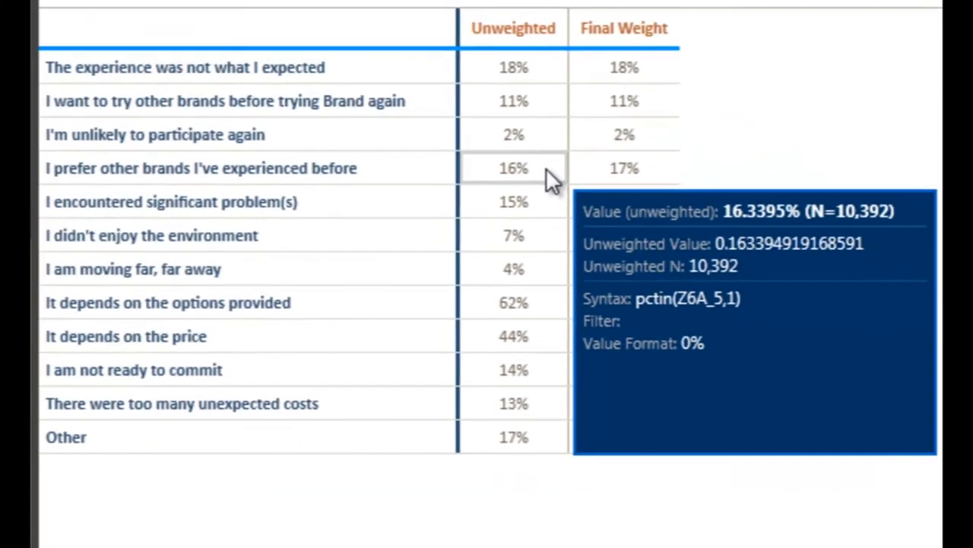
{"action": "mouse_move", "coordinate": [514, 69]}
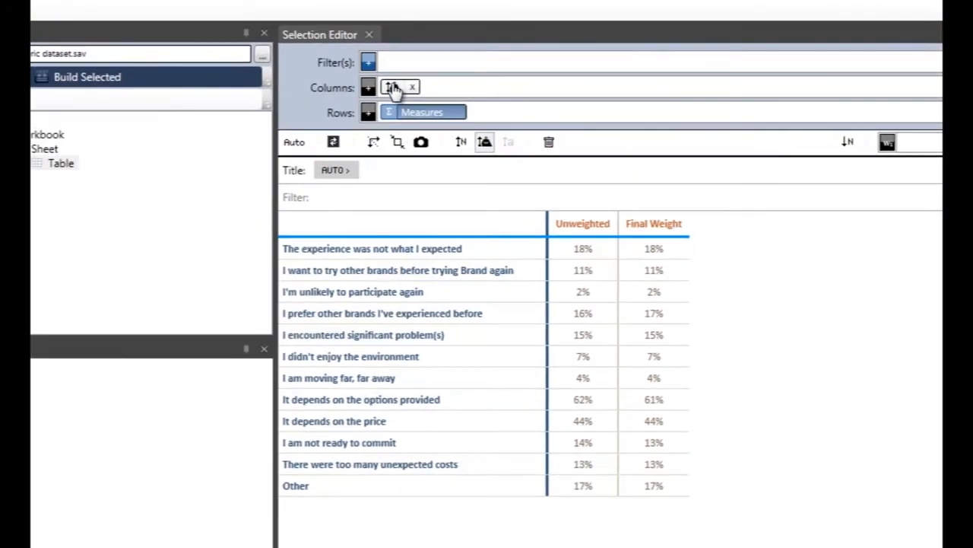
{"action": "left_click", "coordinate": [394, 89]}
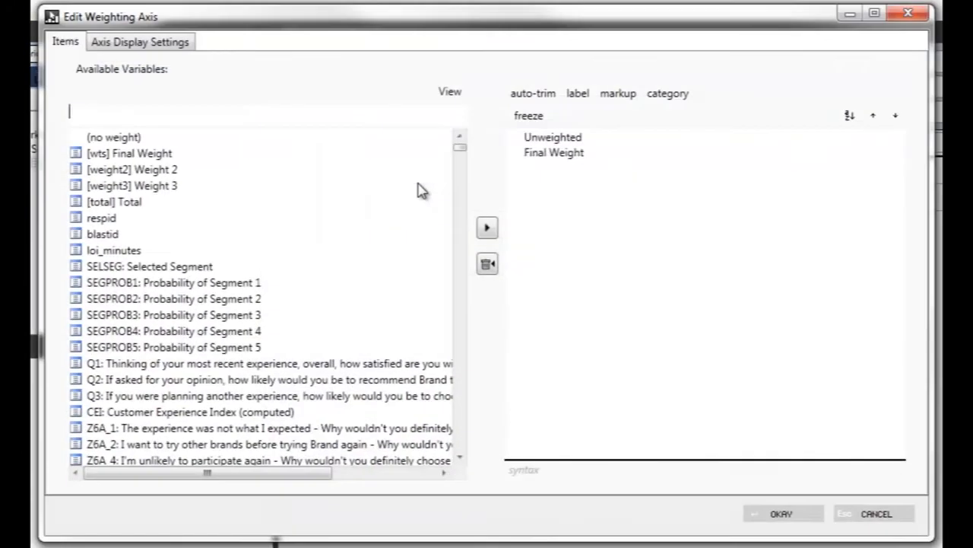
{"action": "left_click", "coordinate": [197, 172]}
{"action": "left_click", "coordinate": [207, 186], "text": "shift"}
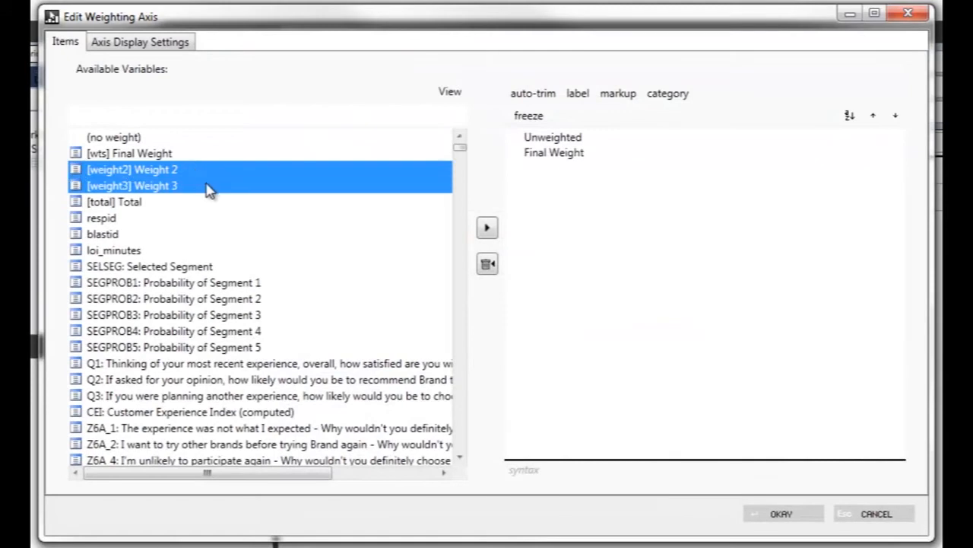
{"action": "left_click", "coordinate": [488, 228]}
{"action": "left_click", "coordinate": [781, 514]}
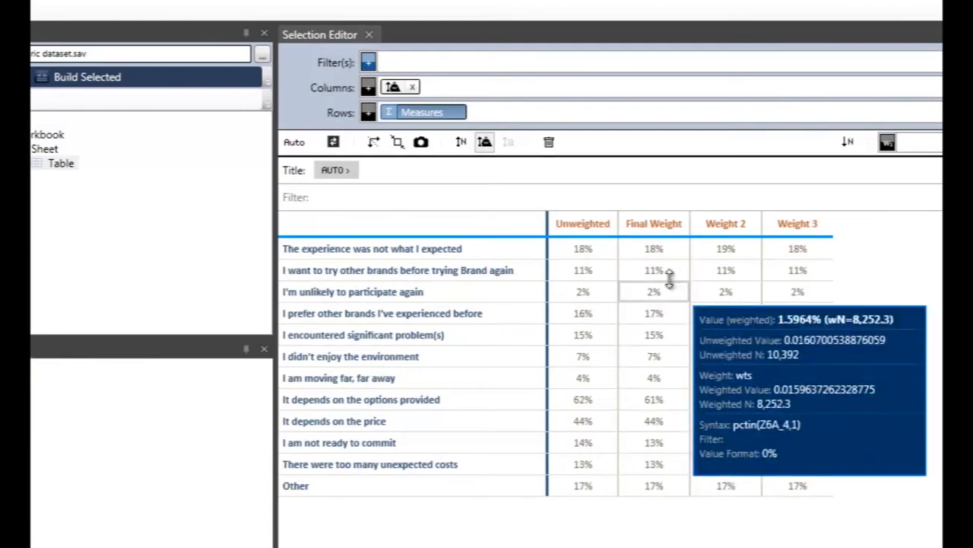
- Remove the weighting axis from the columns and set all selected row measures to weight using w1
{"action": "left_click", "coordinate": [413, 90]}
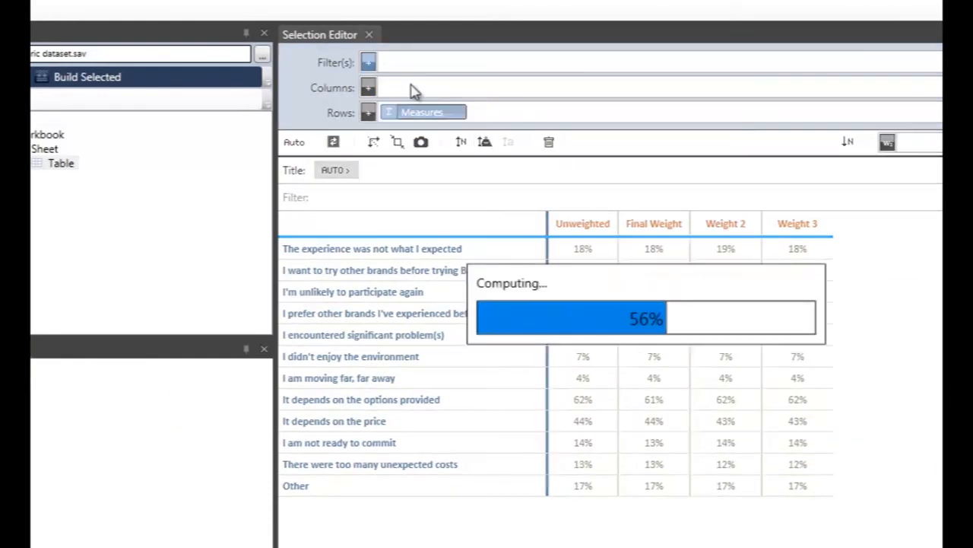
{"action": "double_click", "coordinate": [431, 113]}
{"action": "left_click", "coordinate": [724, 157]}
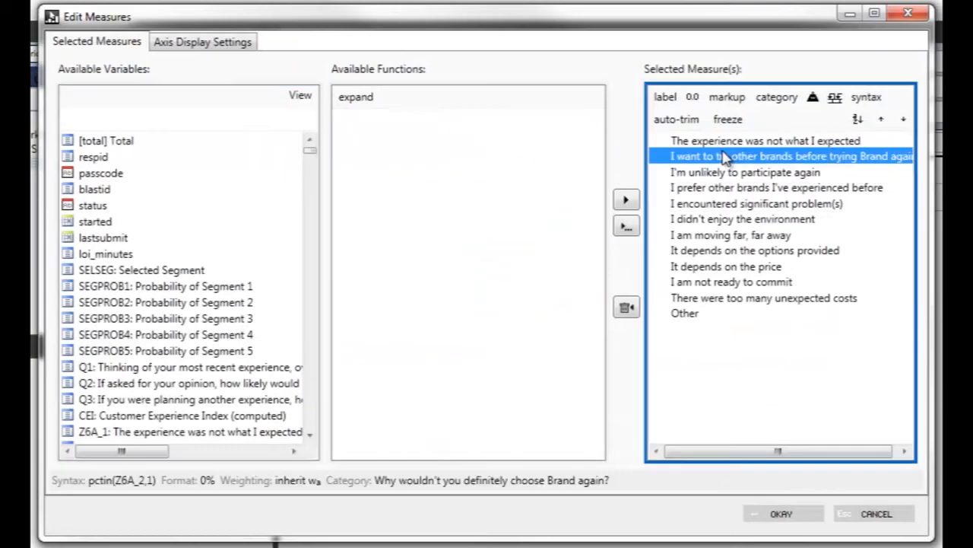
{"action": "key", "text": "ctrl+a"}
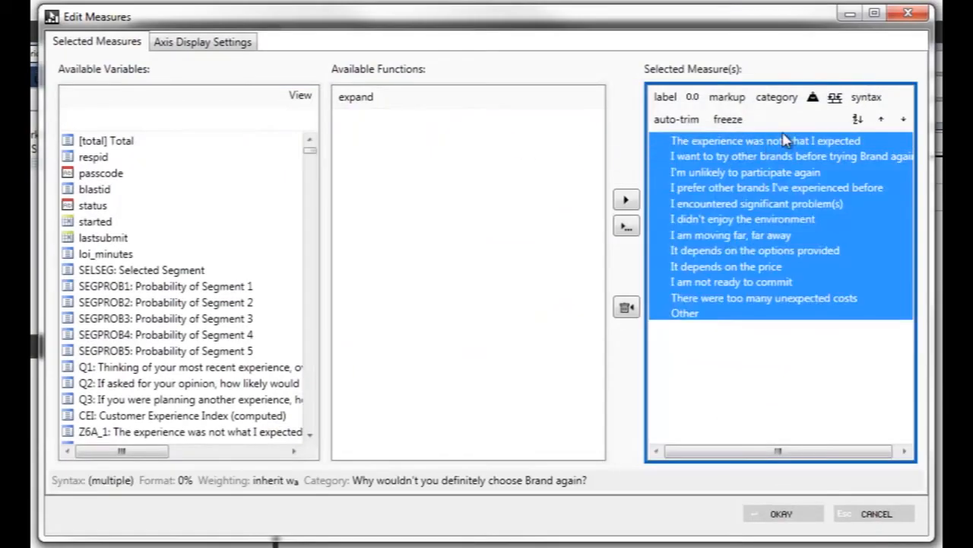
{"action": "left_click", "coordinate": [813, 98]}
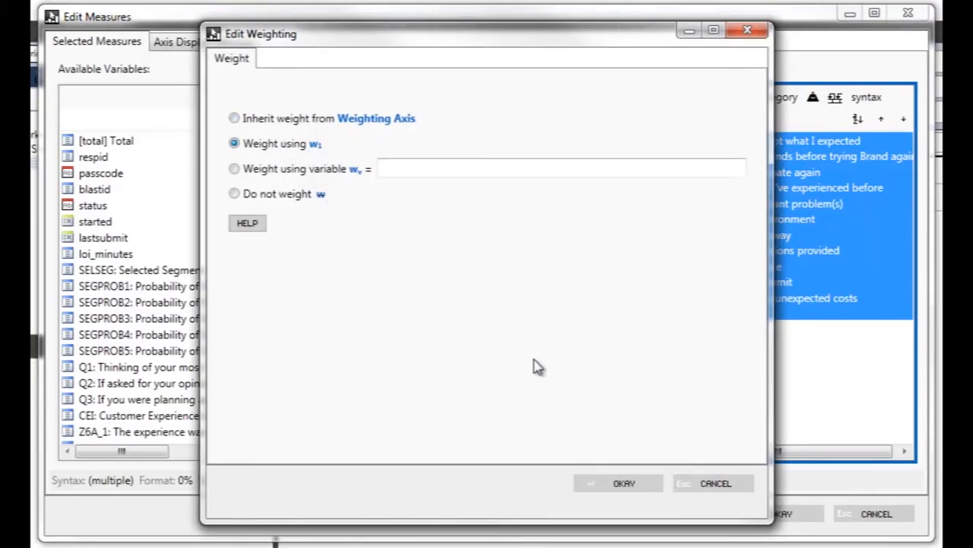
{"action": "left_click", "coordinate": [648, 484]}
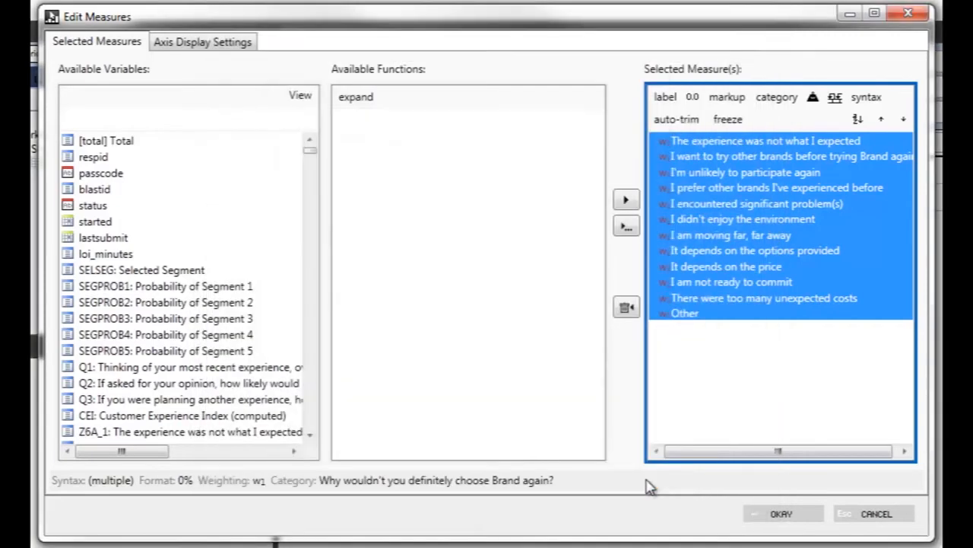
{"action": "left_click", "coordinate": [723, 147]}
{"action": "left_click_drag", "start_coordinate": [722, 147], "coordinate": [743, 338]}
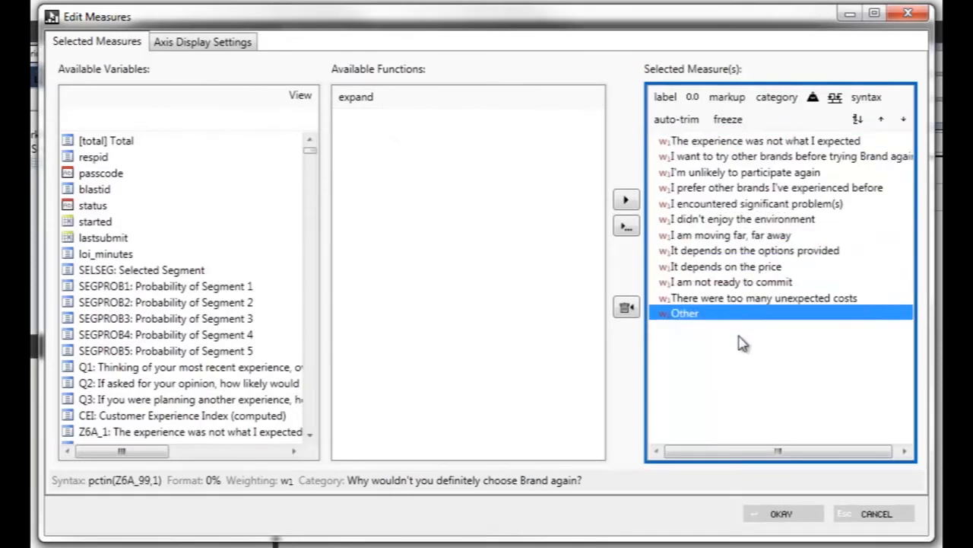
{"action": "left_click", "coordinate": [789, 514]}
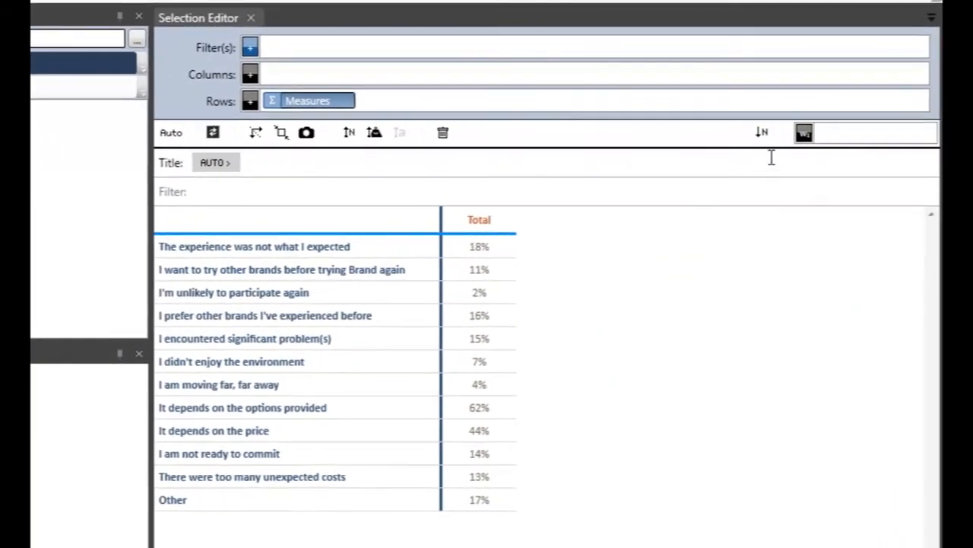
- Open the w1 weight variable selection and try Final Weight, Weight 2 and Weight 3 as the variable
{"action": "left_click", "coordinate": [804, 134]}
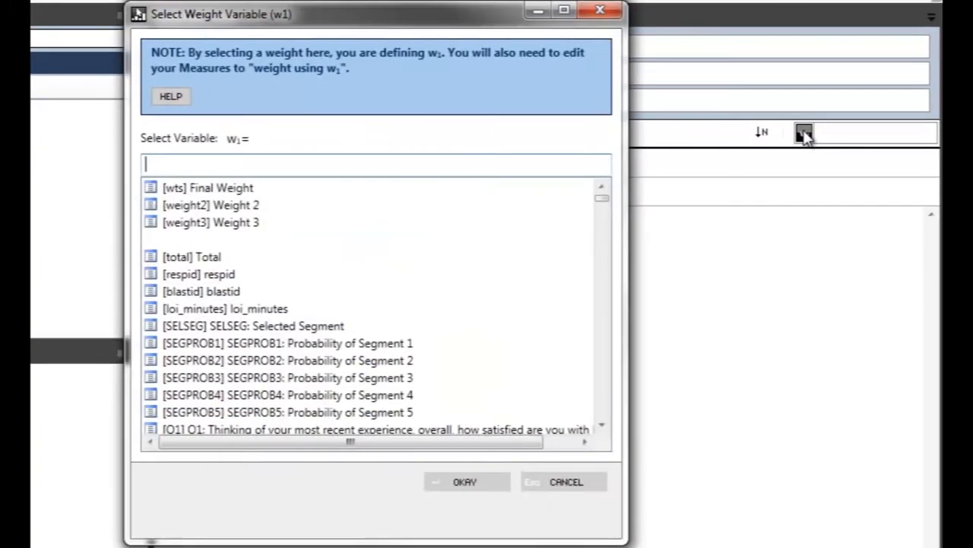
{"action": "left_click", "coordinate": [272, 191]}
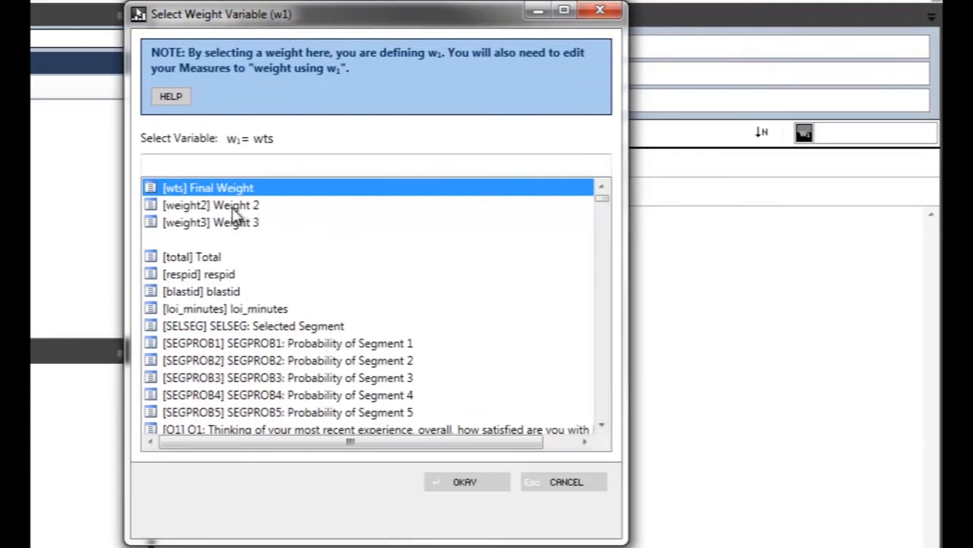
{"action": "left_click", "coordinate": [251, 205]}
{"action": "left_click", "coordinate": [254, 223]}
{"action": "left_click", "coordinate": [272, 205]}
{"action": "left_click", "coordinate": [273, 190]}
- Filter the weight variables by "weigh", clear the filter, and define w1 as [wts] Final Weight
{"action": "left_click", "coordinate": [262, 164]}
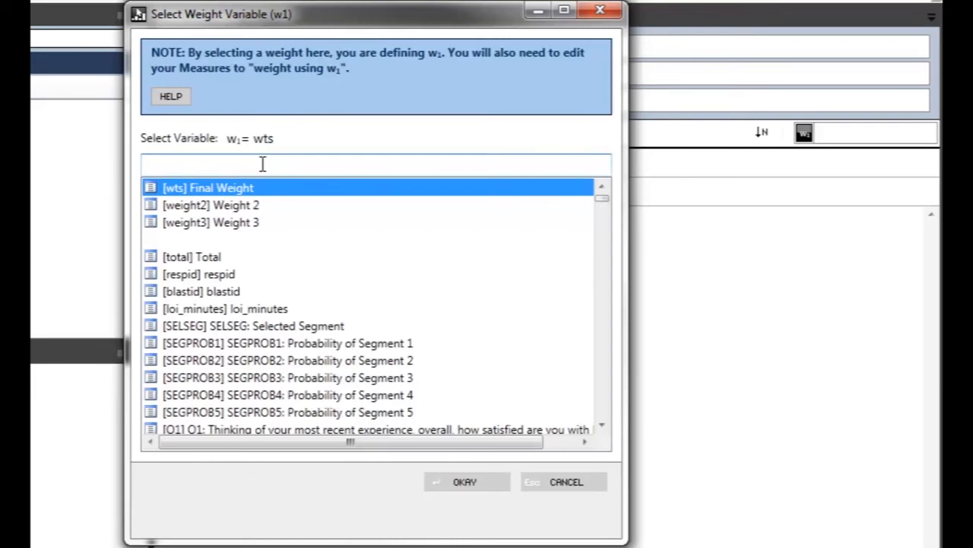
{"action": "type", "text": "weigh"}
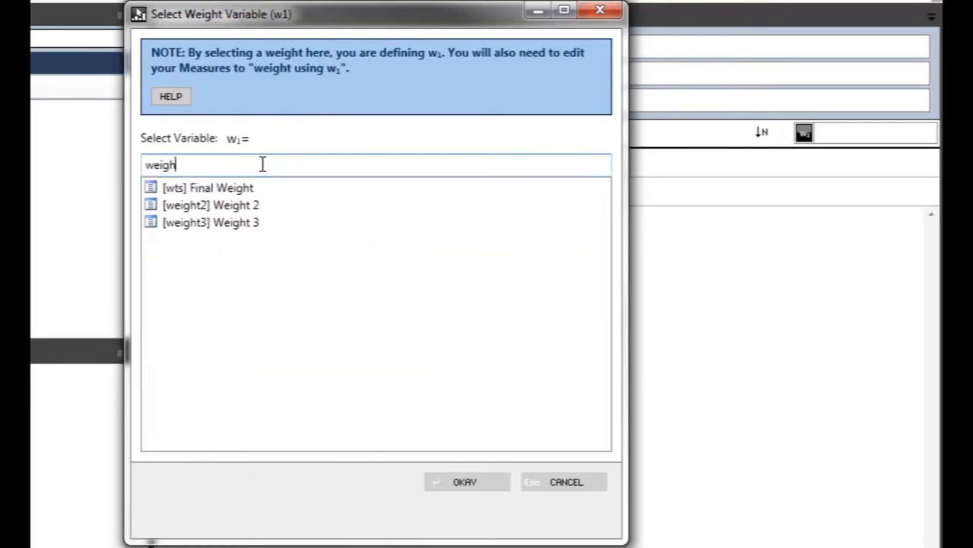
{"action": "key", "text": "BackSpace"}
{"action": "key", "text": "BackSpace"}
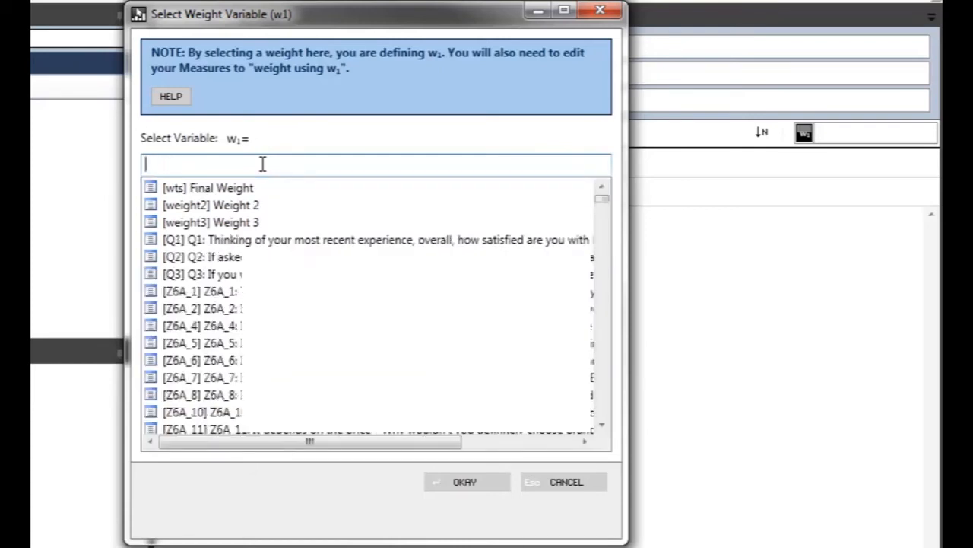
{"action": "left_click", "coordinate": [232, 189]}
{"action": "left_click", "coordinate": [447, 480]}
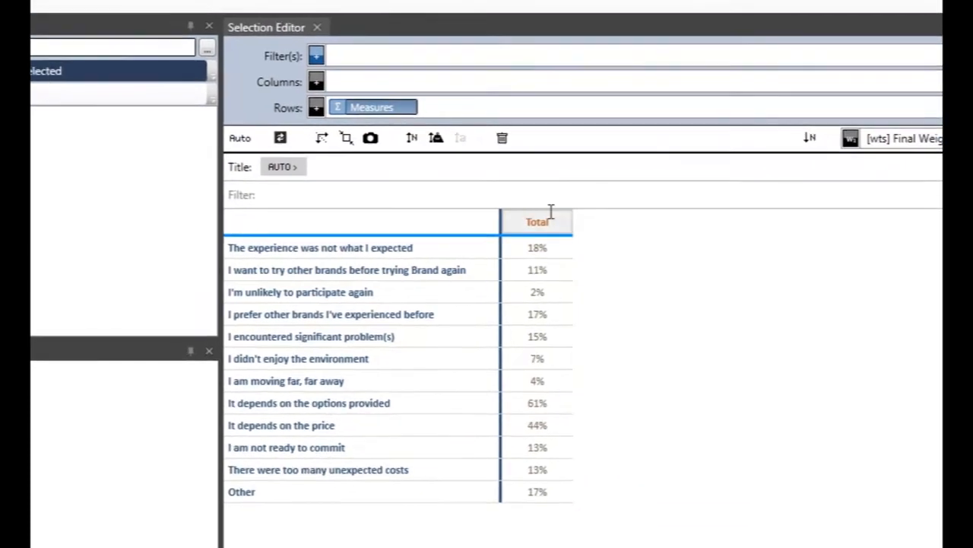
- Weight the measures from "I am moving far, far away" through "Other" using the variable weight3, leaving the first six on w1
{"action": "double_click", "coordinate": [433, 114]}
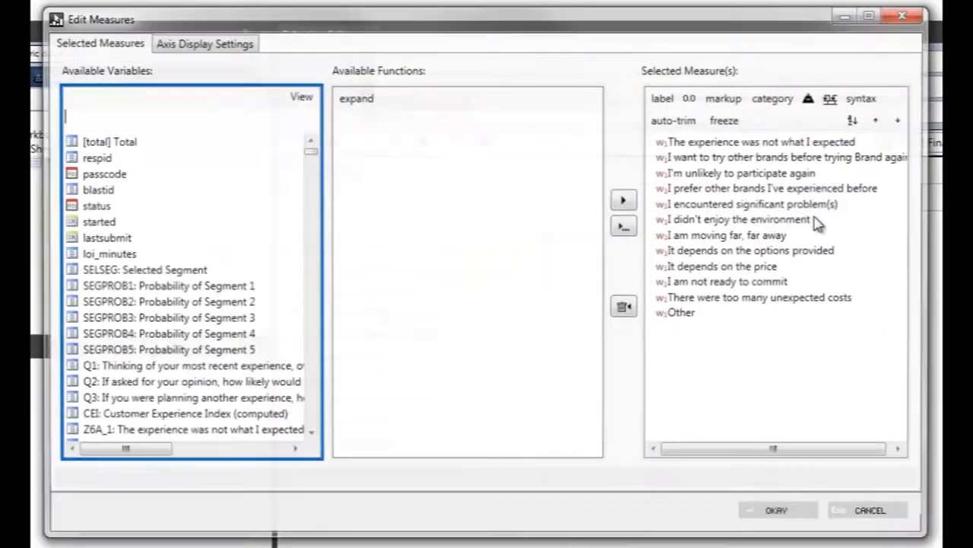
{"action": "left_click", "coordinate": [693, 242]}
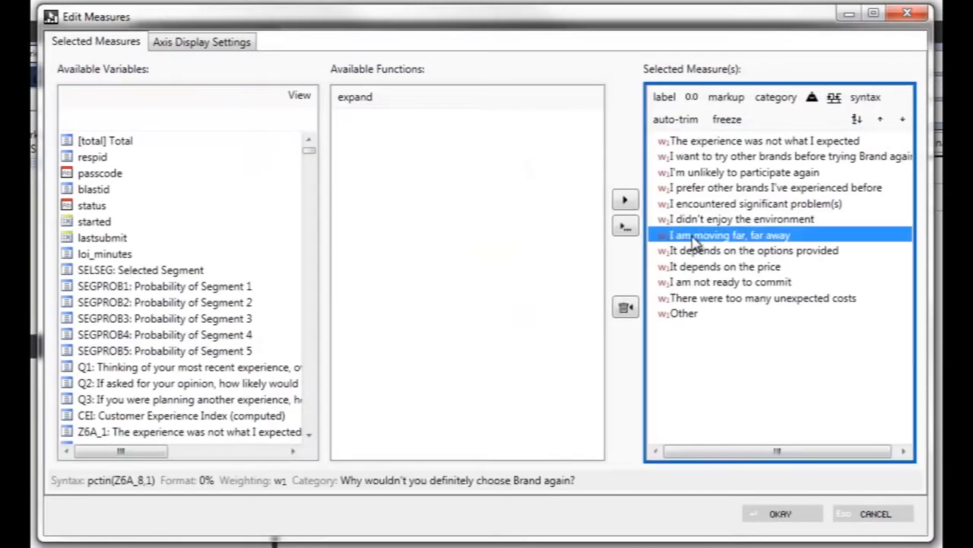
{"action": "left_click", "coordinate": [687, 321], "text": "shift"}
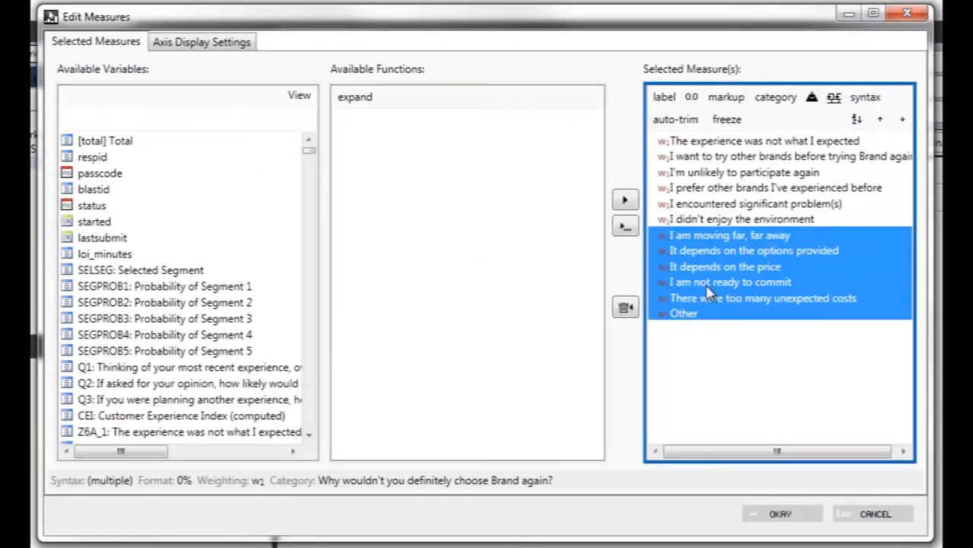
{"action": "left_click", "coordinate": [811, 98]}
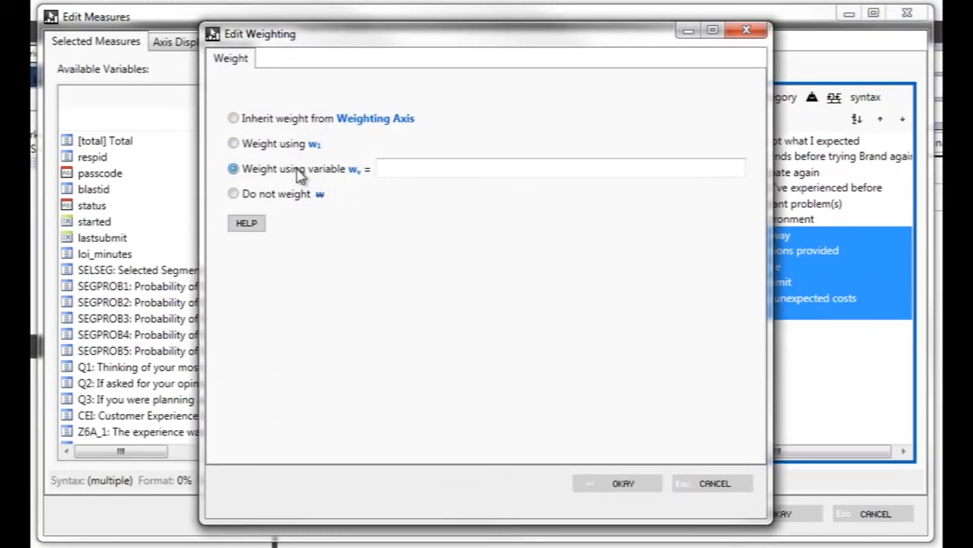
{"action": "left_click", "coordinate": [398, 173]}
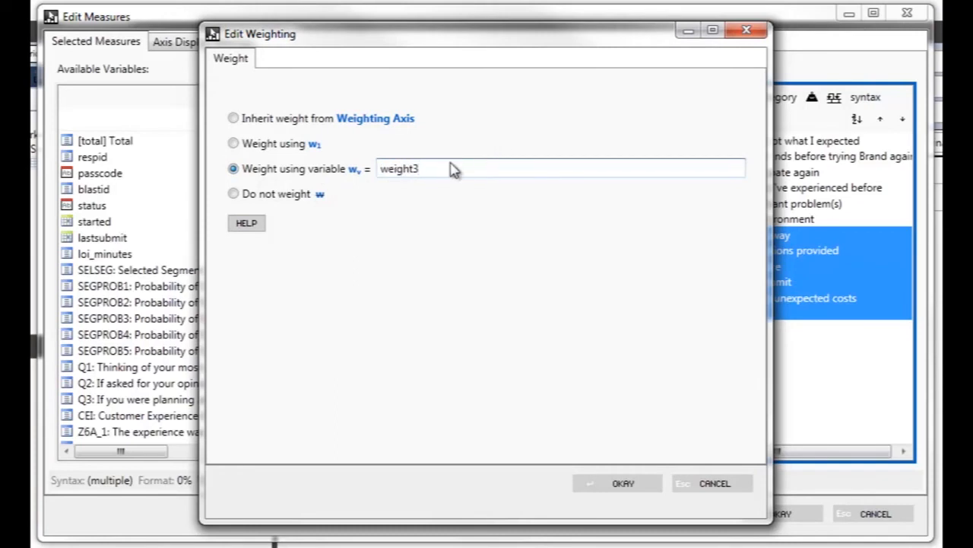
{"action": "left_click", "coordinate": [627, 484]}
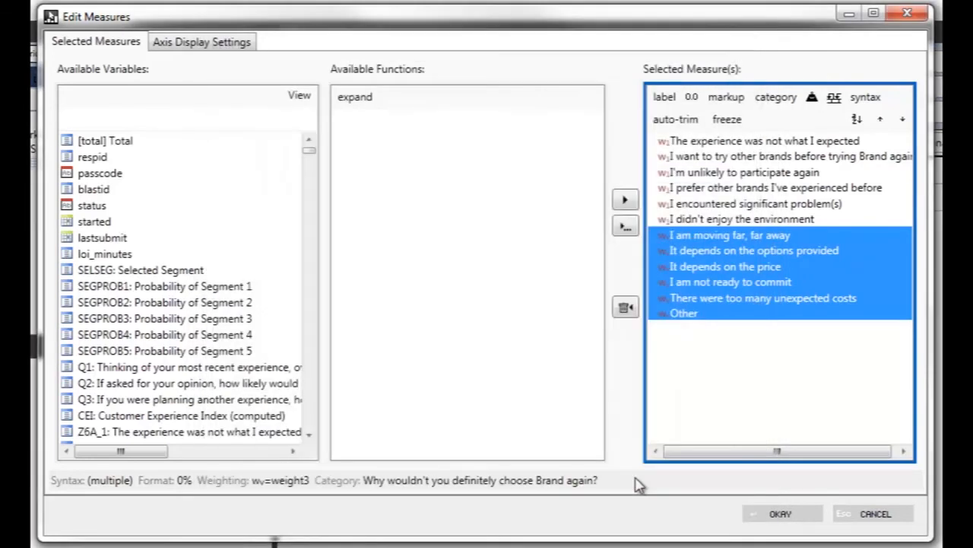
{"action": "left_click", "coordinate": [695, 144]}
{"action": "left_click", "coordinate": [694, 221], "text": "shift"}
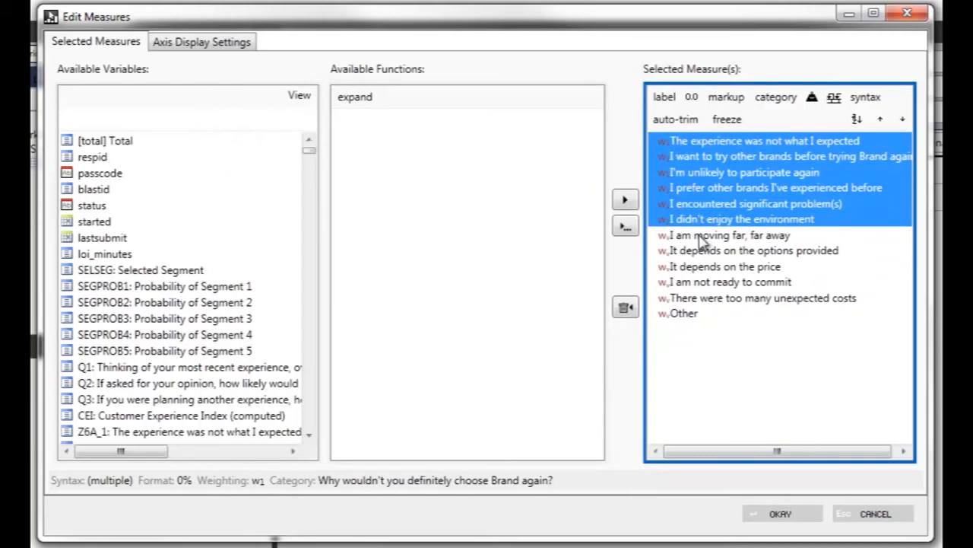
{"action": "left_click", "coordinate": [703, 237]}
{"action": "left_click", "coordinate": [683, 313], "text": "shift"}
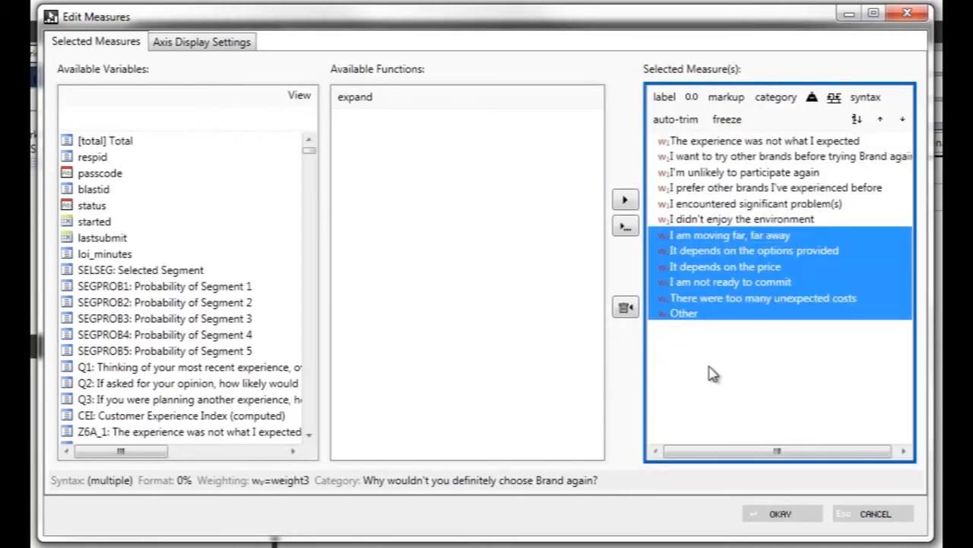
{"action": "left_click", "coordinate": [791, 520]}
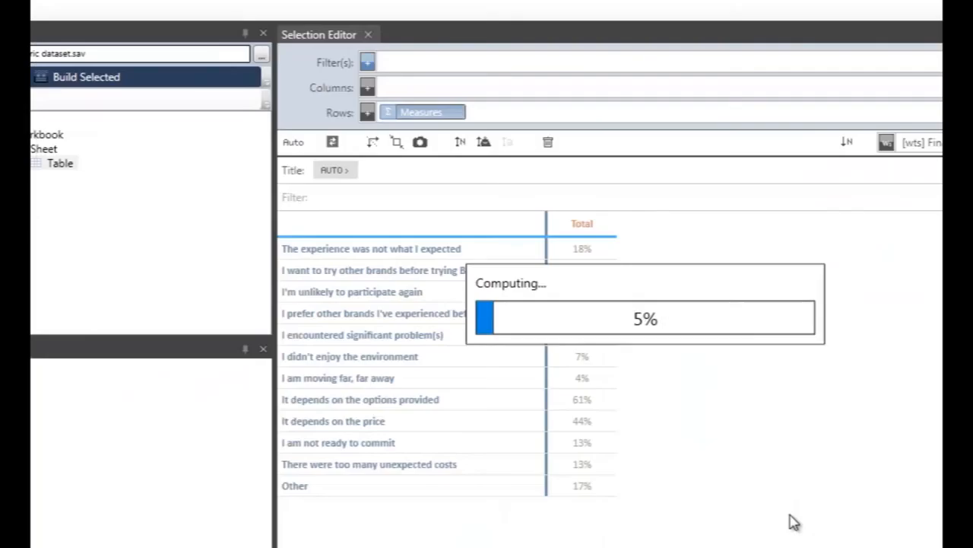
- Set the row measure "Other" to not be weighted
{"action": "mouse_move", "coordinate": [570, 384]}
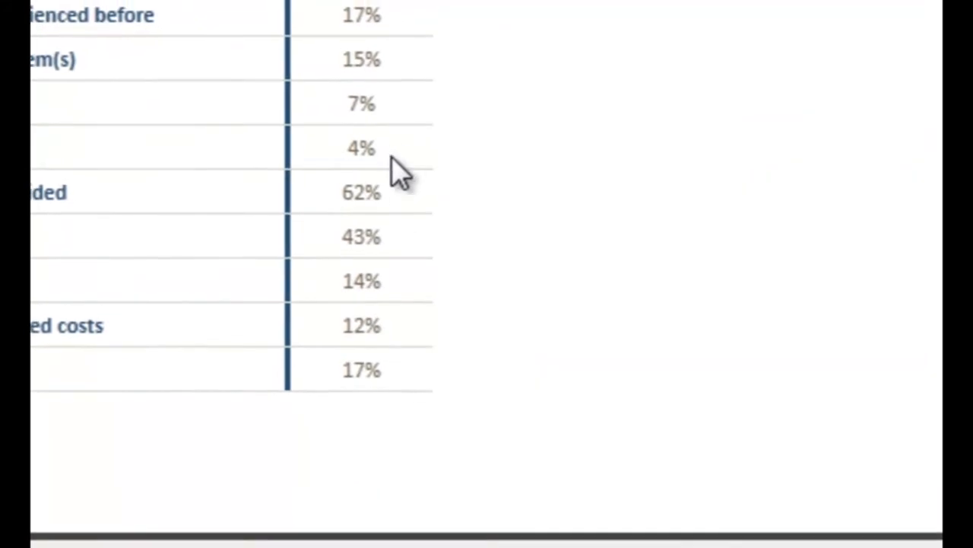
{"action": "mouse_move", "coordinate": [395, 104]}
{"action": "mouse_move", "coordinate": [392, 39]}
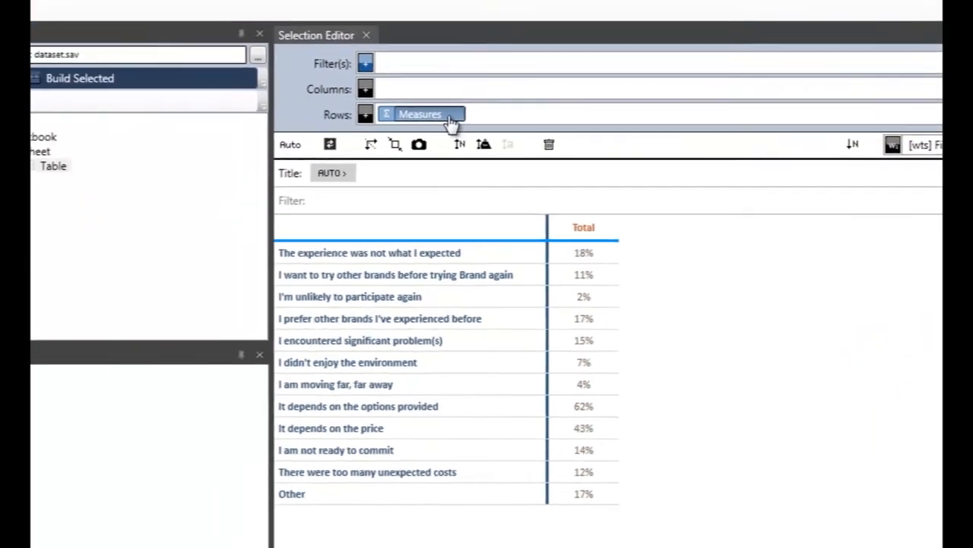
{"action": "double_click", "coordinate": [255, 64]}
{"action": "left_click", "coordinate": [692, 319]}
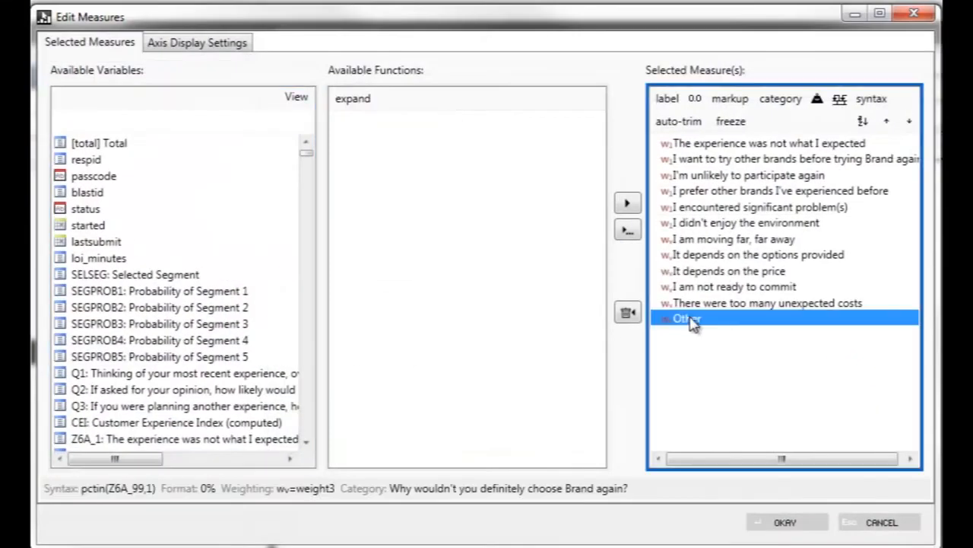
{"action": "left_click", "coordinate": [817, 100]}
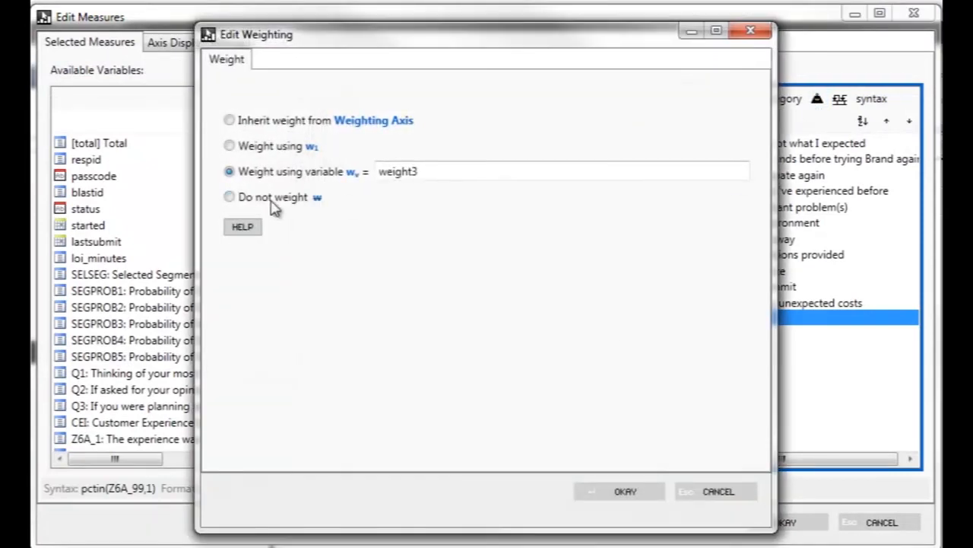
{"action": "left_click", "coordinate": [625, 491]}
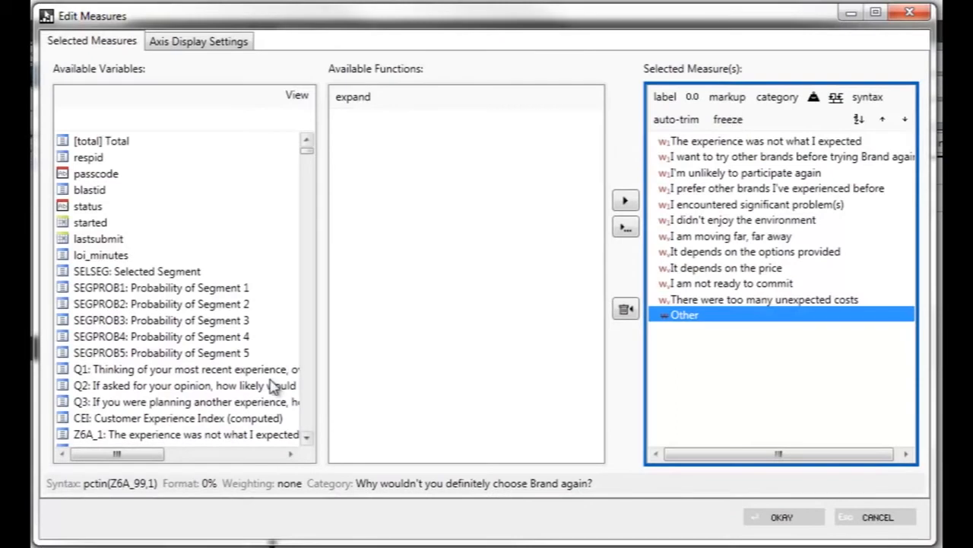
- Add the N measure of Q1 to the selected measures, remove it again, and apply the measure edits to the table
{"action": "left_click", "coordinate": [228, 372]}
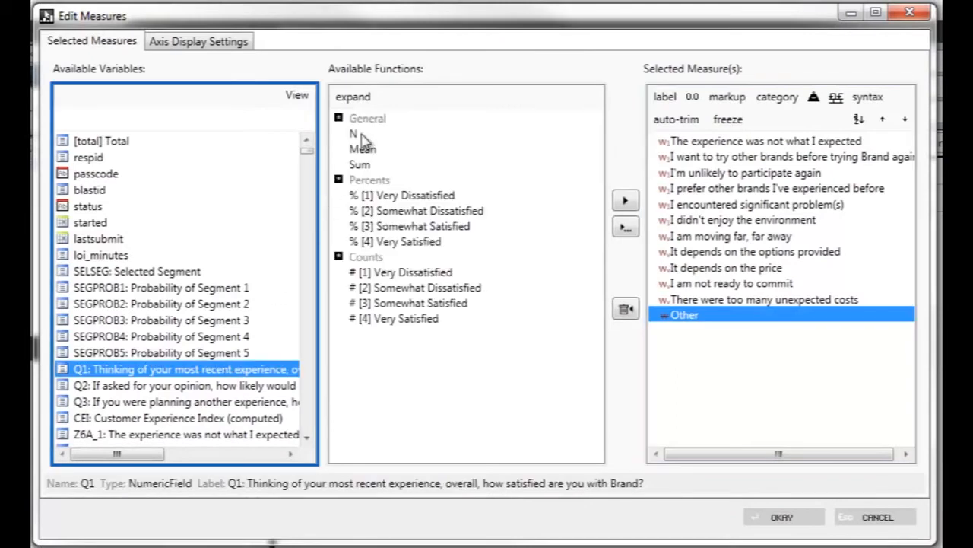
{"action": "left_click", "coordinate": [359, 137]}
{"action": "left_click", "coordinate": [626, 200]}
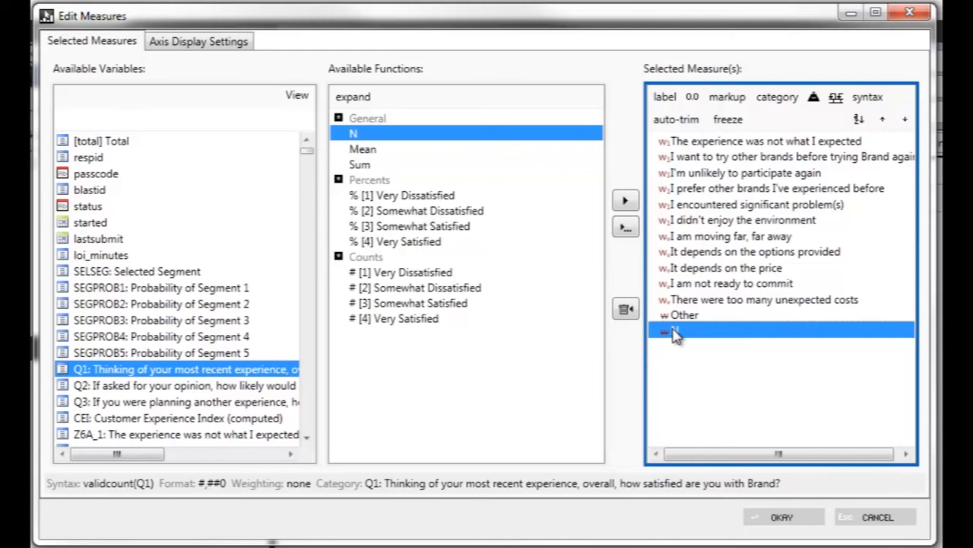
{"action": "left_click", "coordinate": [628, 308]}
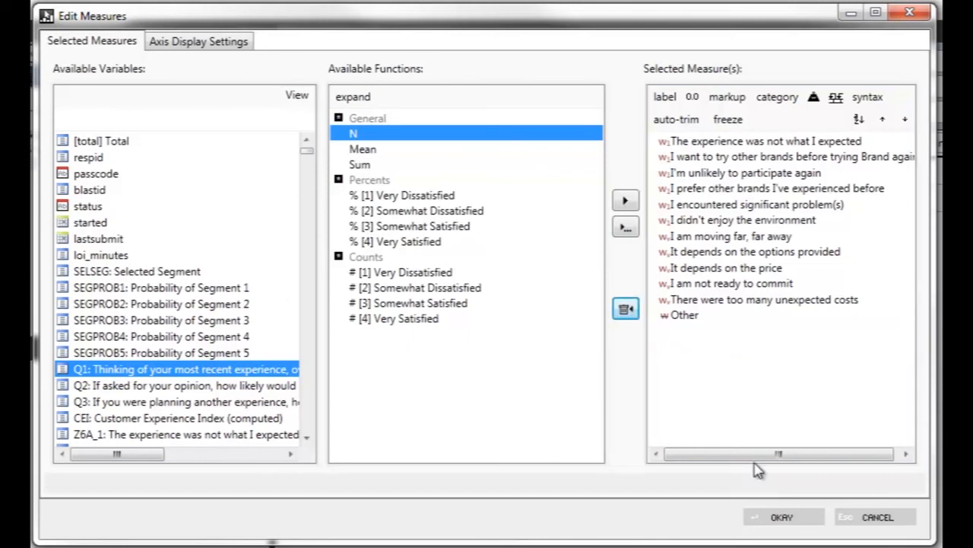
{"action": "left_click", "coordinate": [707, 315]}
{"action": "left_click", "coordinate": [782, 516]}
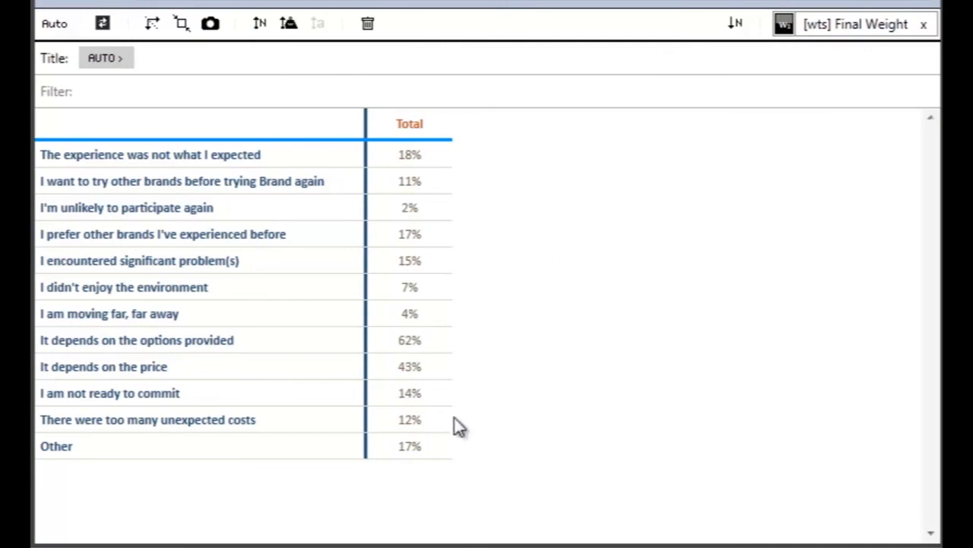
{"action": "mouse_move", "coordinate": [413, 446]}
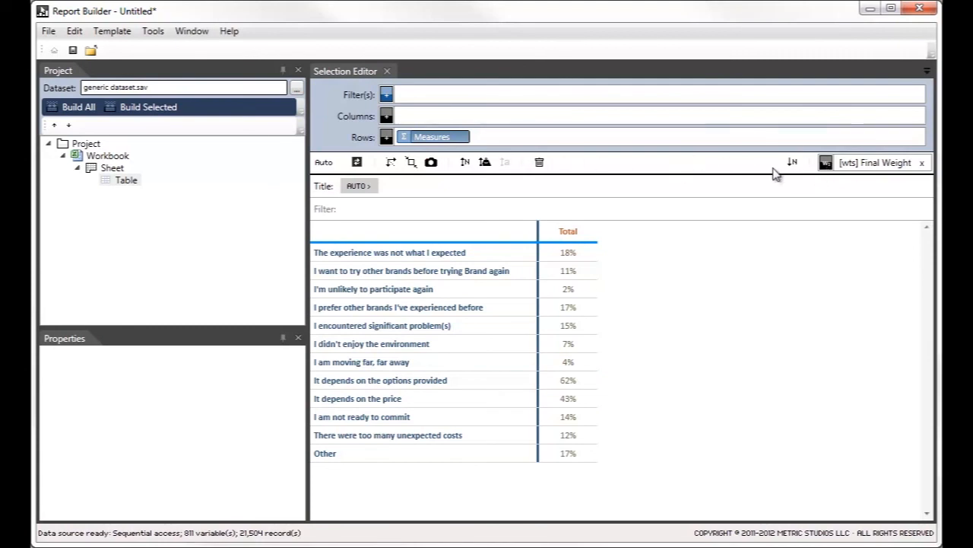
- Set all selected row measures, including "Other", to weight using w1 and apply the change to the table
{"action": "double_click", "coordinate": [461, 136]}
{"action": "left_click", "coordinate": [681, 193]}
{"action": "key", "text": "ctrl+a"}
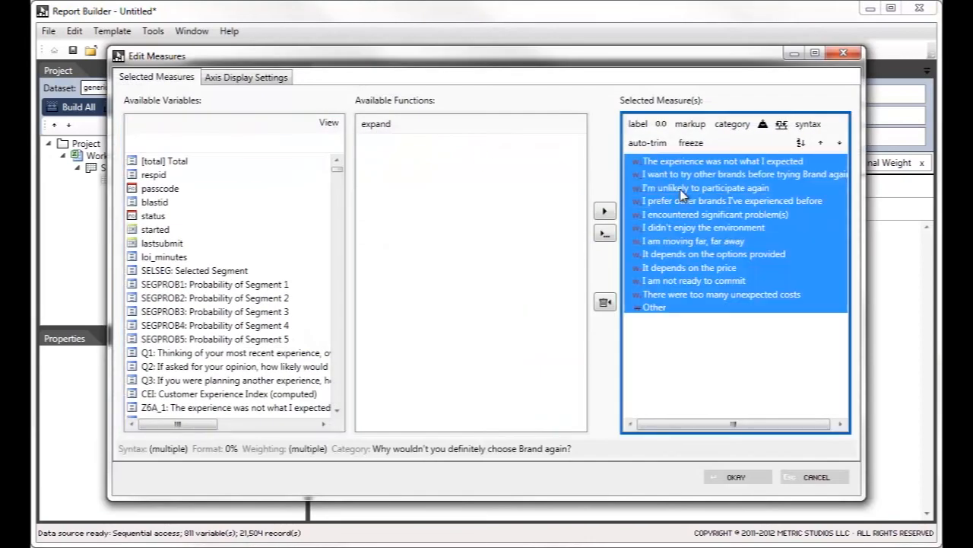
{"action": "left_click", "coordinate": [763, 125]}
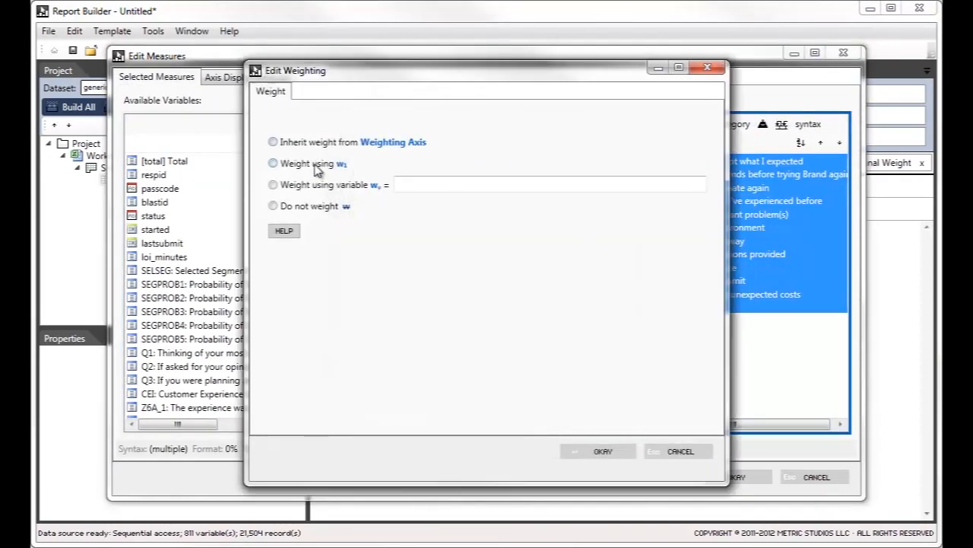
{"action": "left_click", "coordinate": [603, 451]}
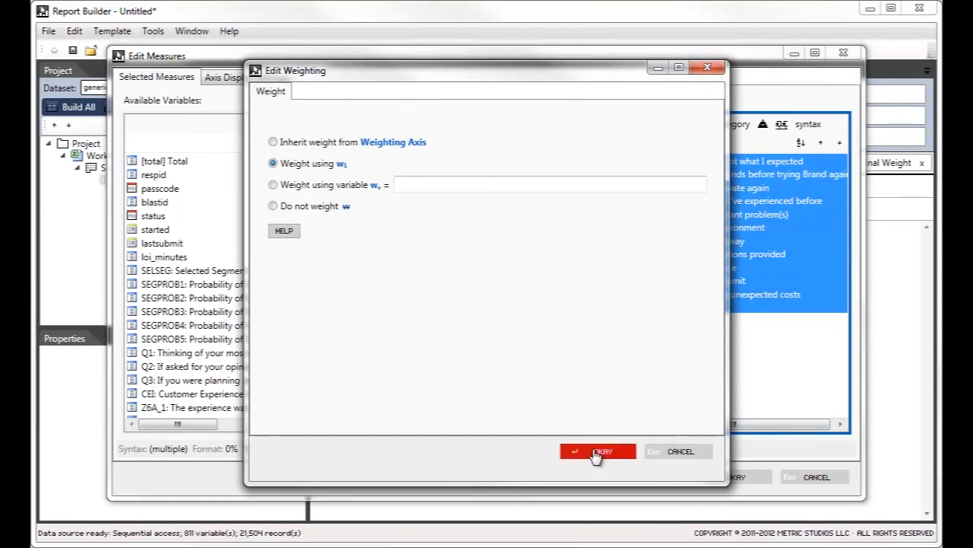
{"action": "left_click", "coordinate": [722, 477]}
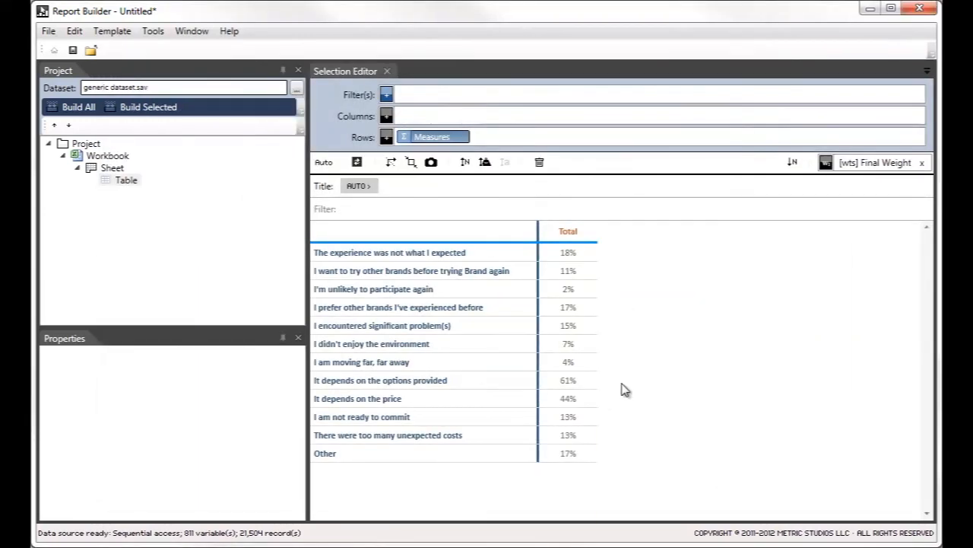